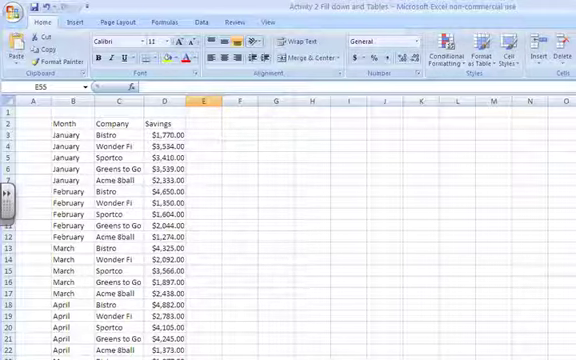
scroll(288, 230, "down", 1)
scroll(288, 230, "down", 1)
scroll(288, 230, "down", 1)
scroll(288, 230, "down", 1)
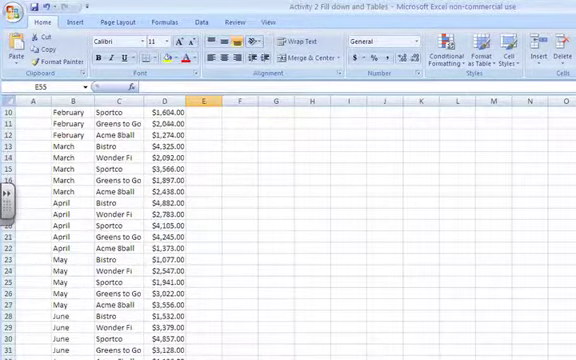
scroll(288, 230, "down", 1)
scroll(288, 230, "down", 2)
scroll(288, 230, "down", 1)
scroll(288, 230, "down", 1)
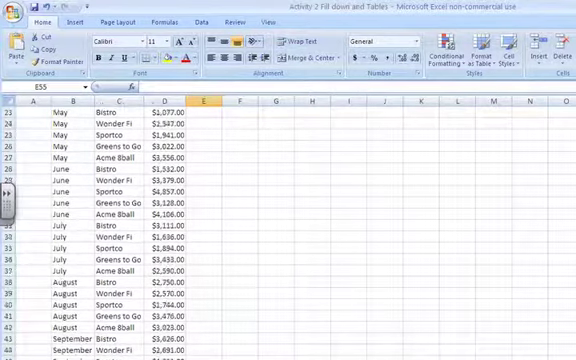
scroll(288, 230, "down", 1)
scroll(288, 230, "down", 1)
scroll(288, 230, "down", 1)
scroll(288, 230, "down", 1)
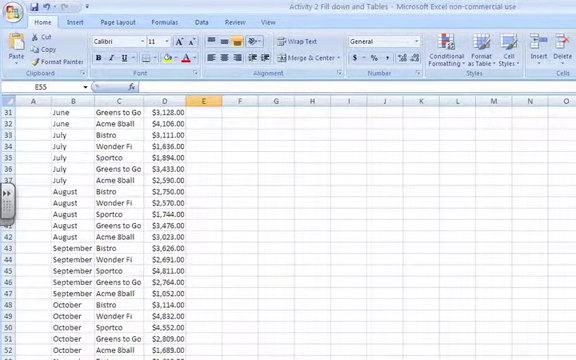
scroll(288, 230, "down", 1)
scroll(288, 230, "down", 1)
scroll(288, 230, "down", 1)
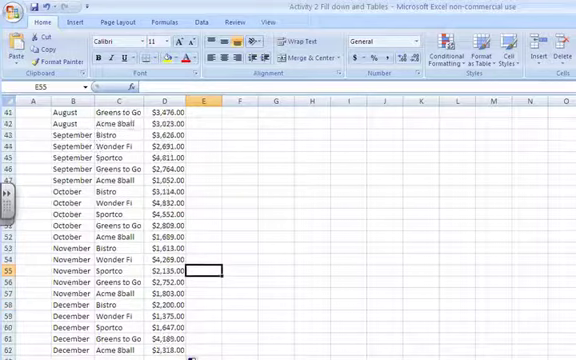
scroll(288, 230, "up", 3)
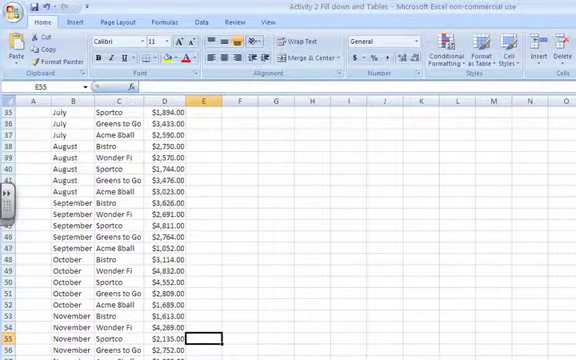
scroll(288, 230, "down", 1)
scroll(288, 230, "down", 1)
scroll(288, 230, "up", 4)
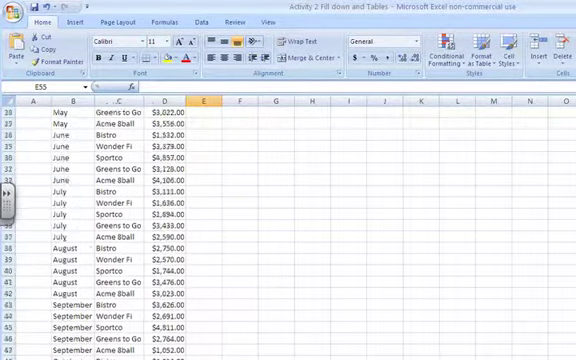
scroll(288, 230, "up", 4)
scroll(288, 230, "up", 1)
scroll(288, 230, "up", 3)
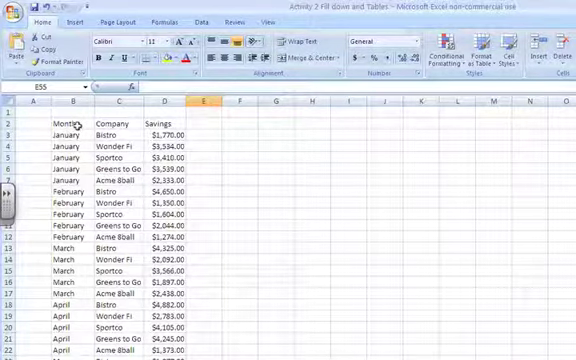
- Select the Month, Company and Savings range from the header row down to the last Savings value
left_click_drag(77, 124, 170, 316)
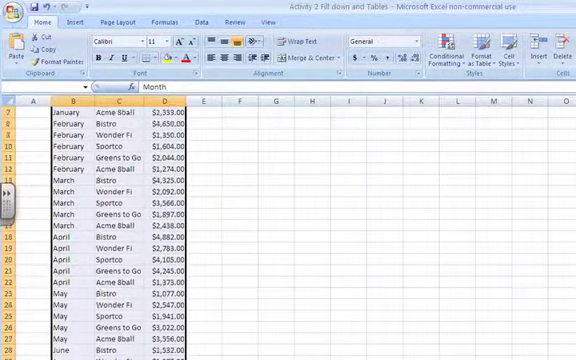
left_click_drag(165, 355, 165, 358)
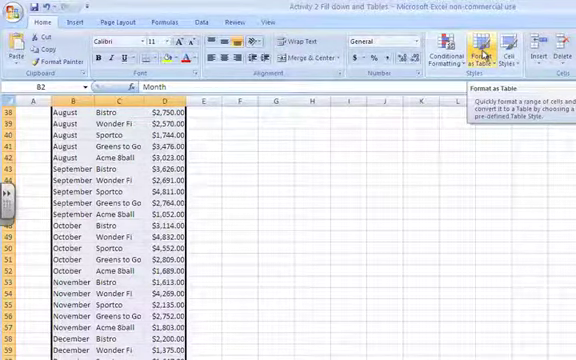
- Format the selected range as a medium blue table with headers, giving it filter buttons
left_click(484, 54)
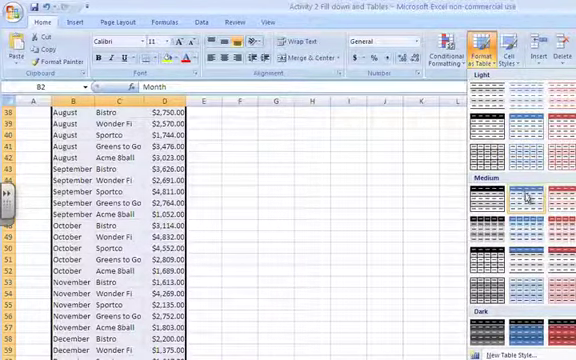
left_click(527, 199)
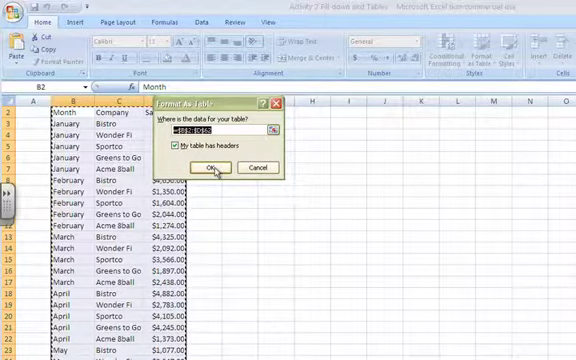
left_click(214, 168)
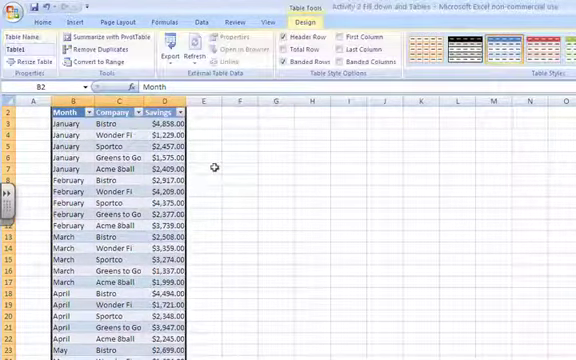
left_click(306, 202)
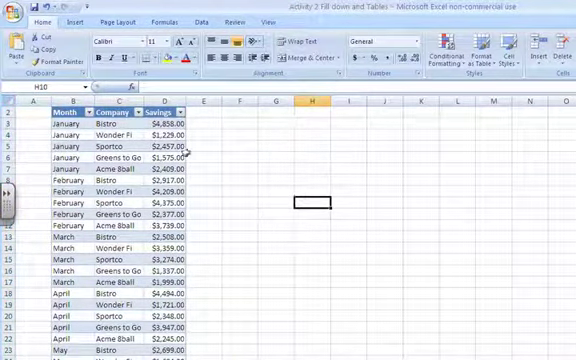
scroll(182, 160, "up", 1)
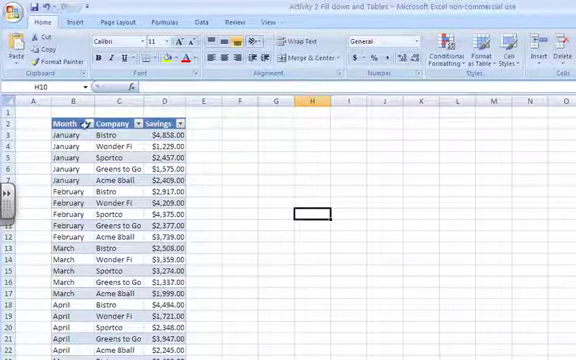
left_click(89, 124)
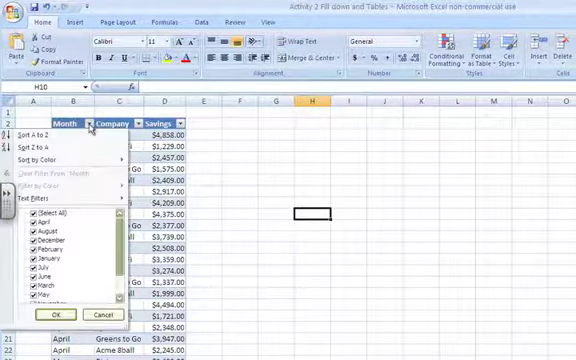
mouse_move(40, 198)
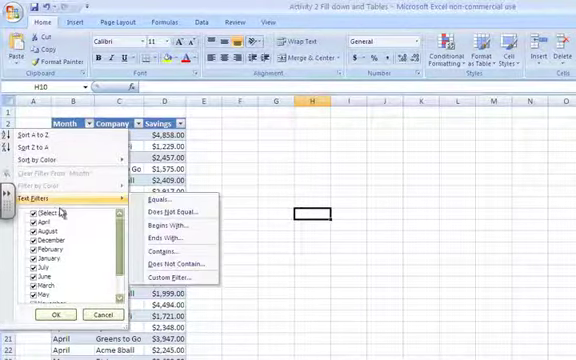
left_click(34, 214)
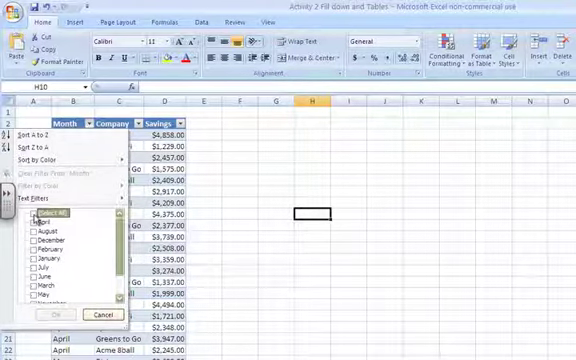
left_click(34, 277)
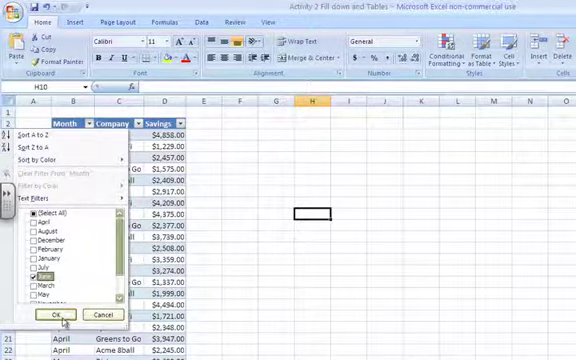
left_click(60, 318)
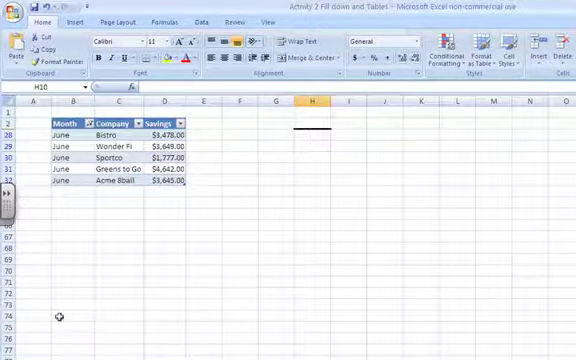
left_click(89, 124)
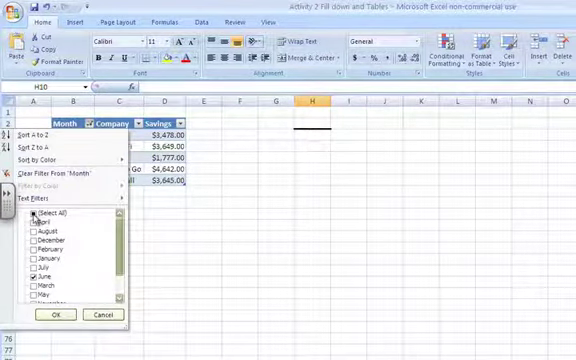
left_click(34, 214)
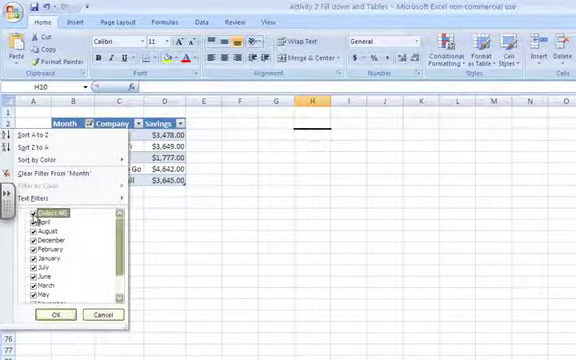
left_click(56, 315)
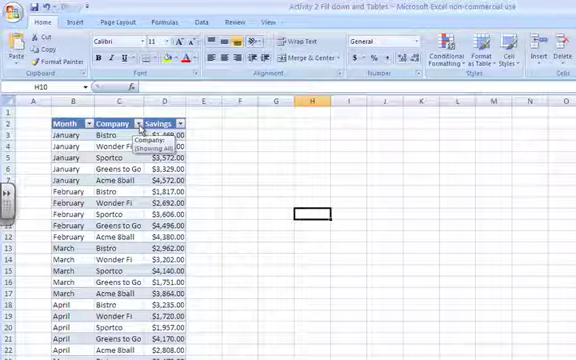
- Filter the Company column to show only Sportco's rows, January through December
left_click(139, 123)
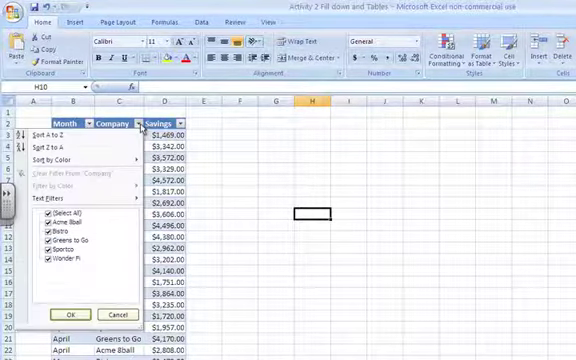
left_click(48, 214)
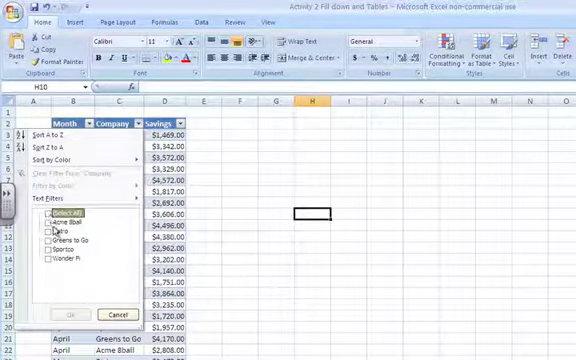
left_click(48, 249)
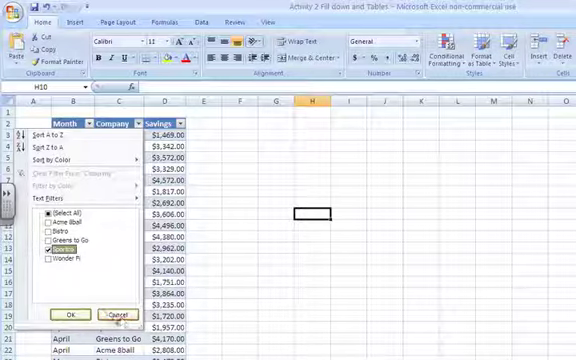
left_click(71, 315)
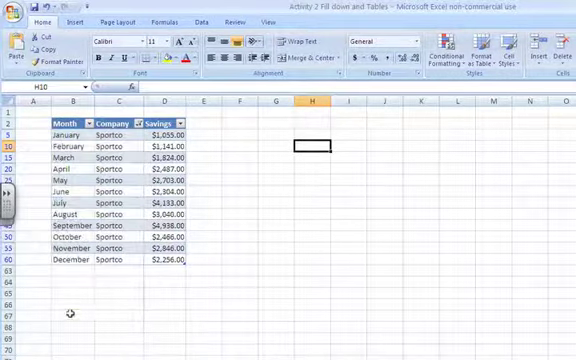
left_click(207, 279)
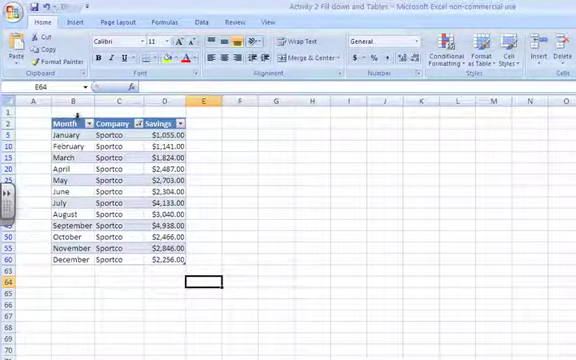
- Copy the filtered Sportco table with its headers and switch to the next, blank worksheet
mouse_move(87, 123)
left_mouse_down()
mouse_move(155, 207)
mouse_move(156, 261)
left_mouse_up()
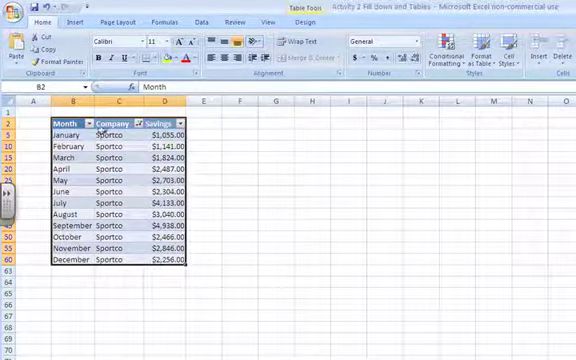
right_click(115, 237)
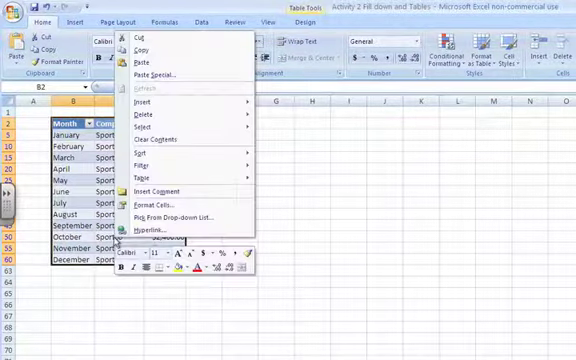
left_click(170, 51)
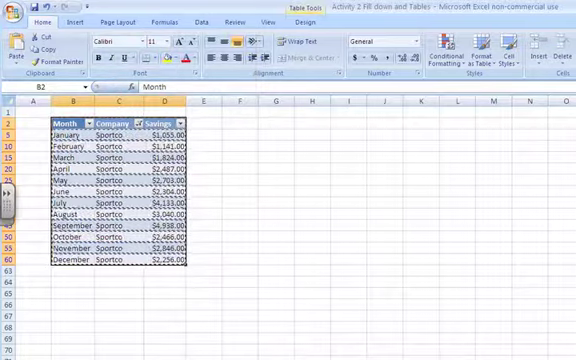
key("ctrl+Page_Down")
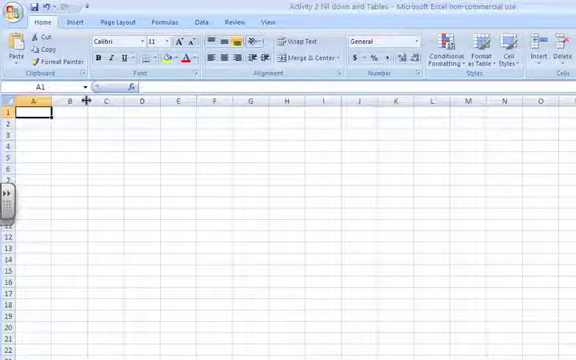
- Paste the Sportco Month, Company and Savings table onto the new sheet starting at B3
left_click(63, 136)
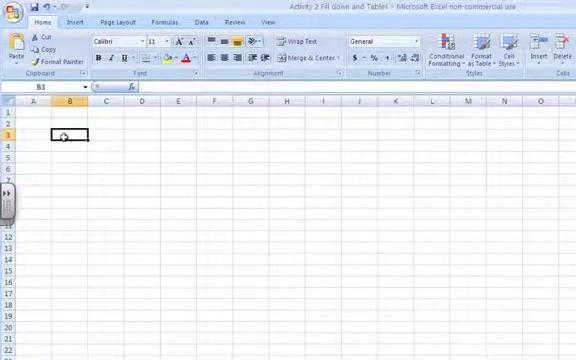
right_click(63, 137)
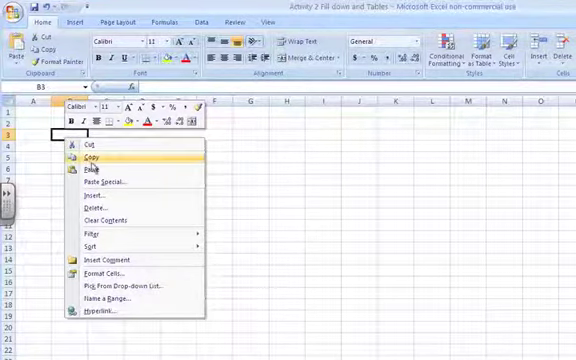
left_click(92, 169)
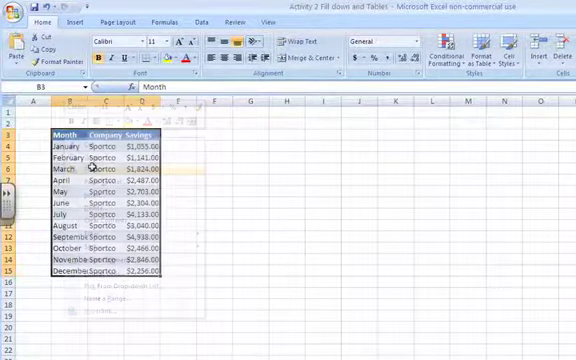
left_click(217, 201)
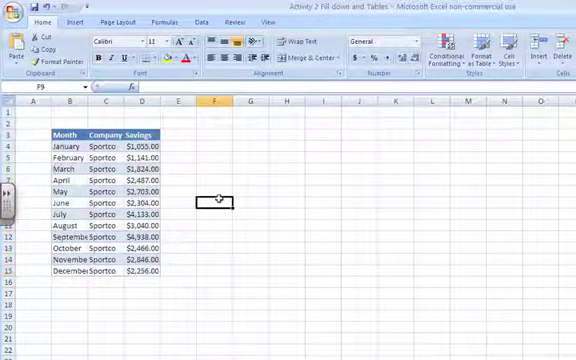
- Autofit column B so the month names show fully, then move to cell E15 beside the last row
double_click(88, 101)
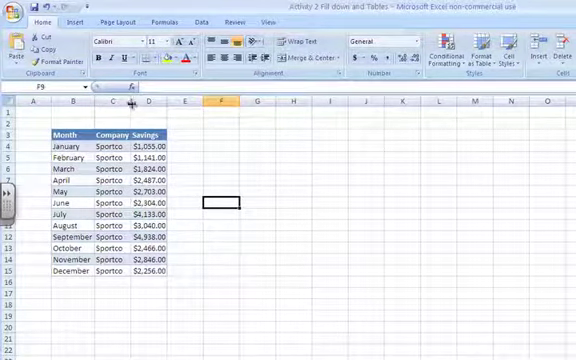
left_click(131, 101)
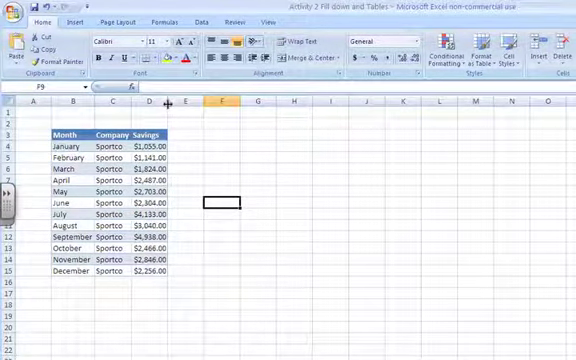
left_click(194, 271)
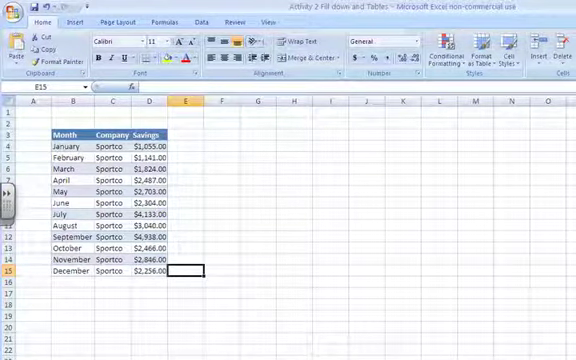
key("F2")
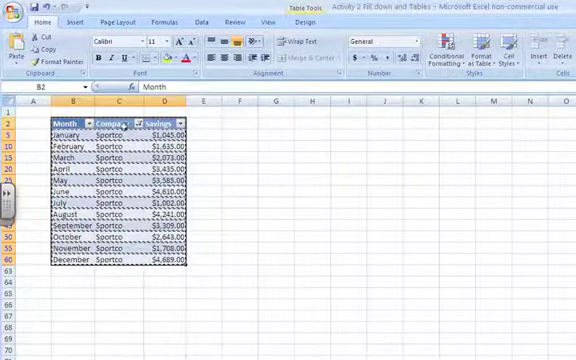
- On the first sheet, tick (Select All) in the Company filter so every company is marked again
left_click(132, 123)
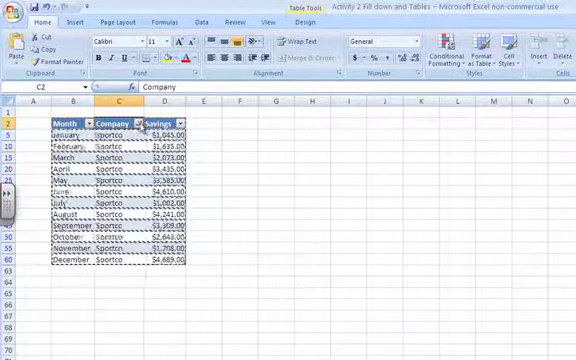
left_click(138, 123)
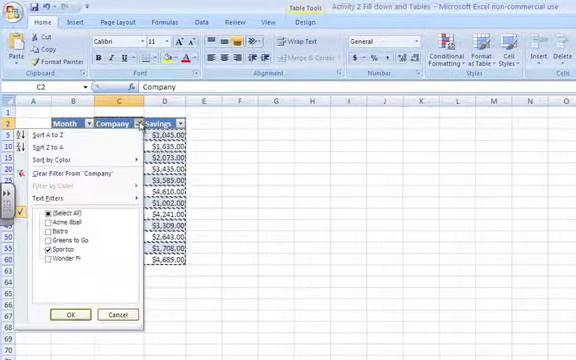
left_click(58, 214)
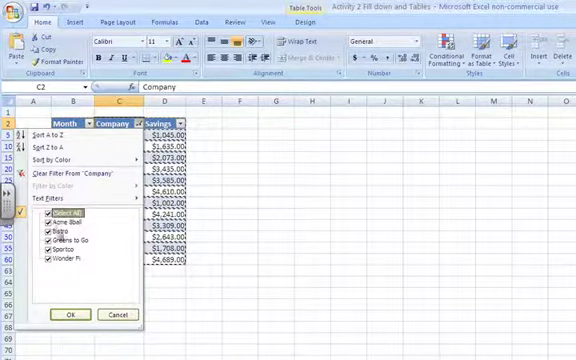